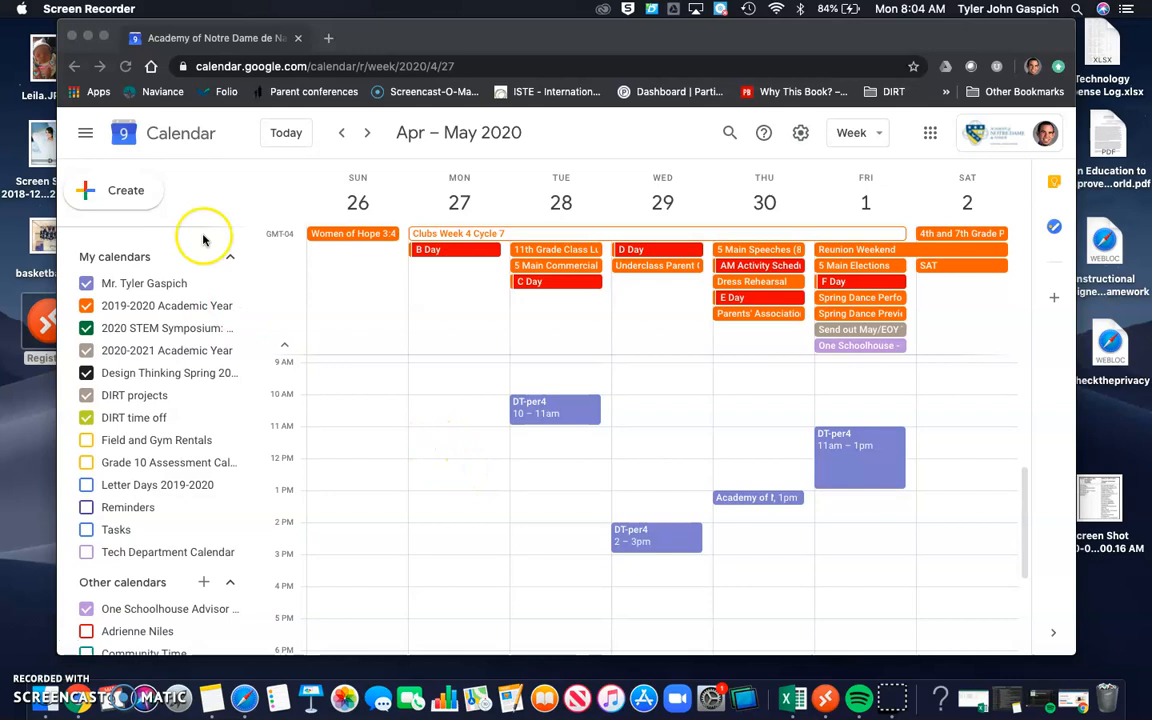
Create a new calendar event on April 27, 2020 with the full event options and title it "Office Hours".
click(110, 188)
click(112, 190)
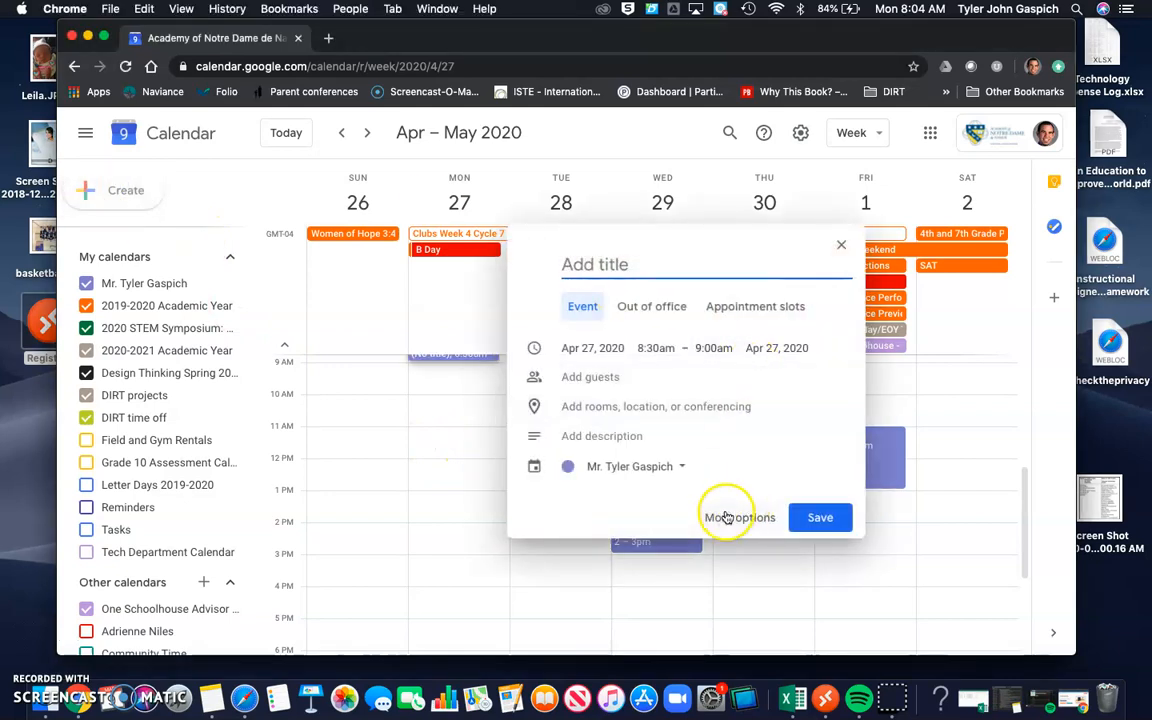
click(755, 518)
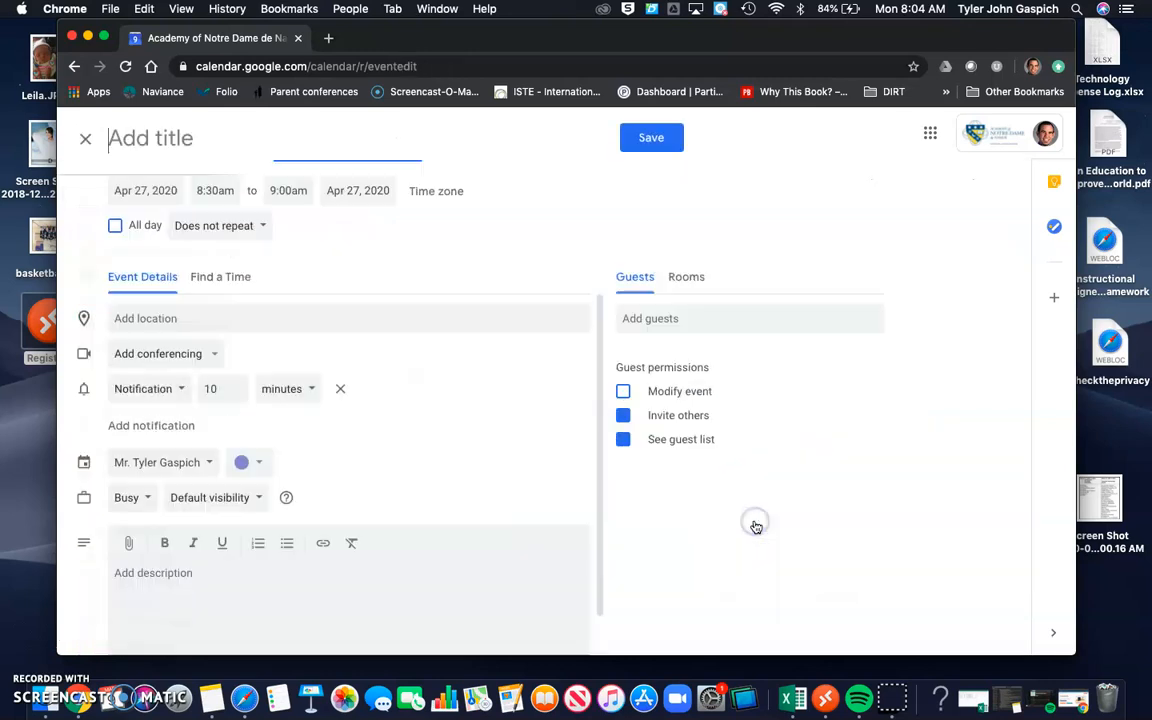
click(223, 137)
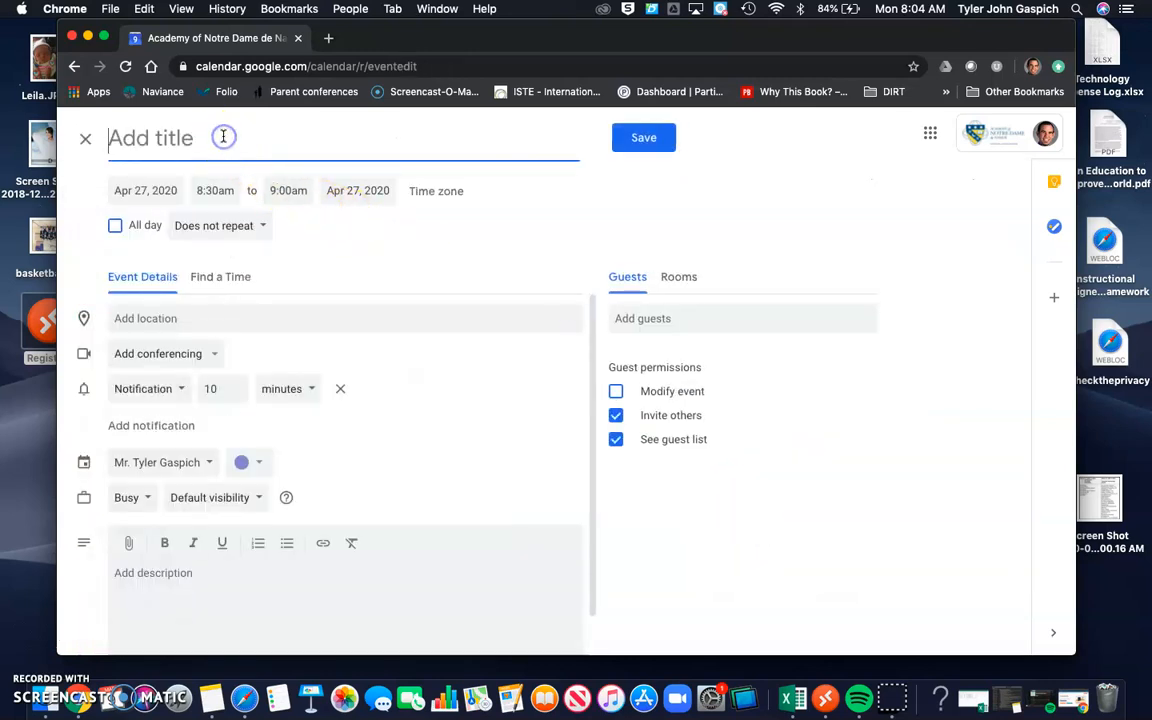
text(Office Hours)
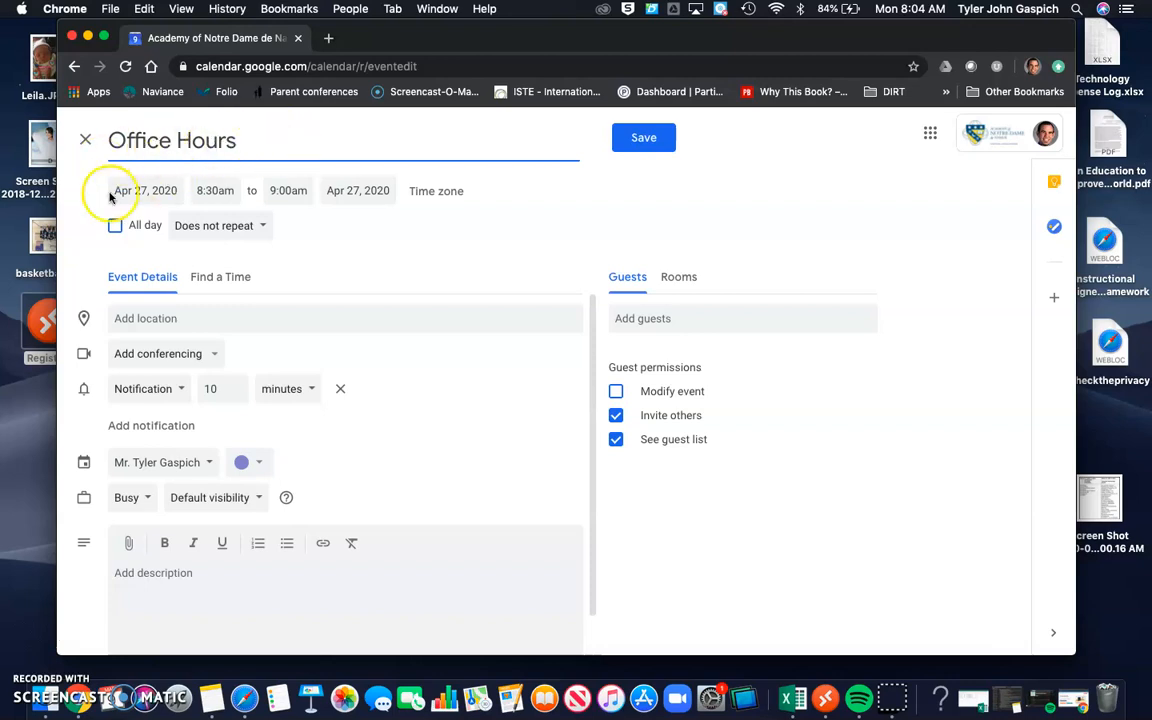
Set the event to run from 8:00am to 10:00am and add Hangouts Meet conferencing.
click(218, 190)
click(217, 230)
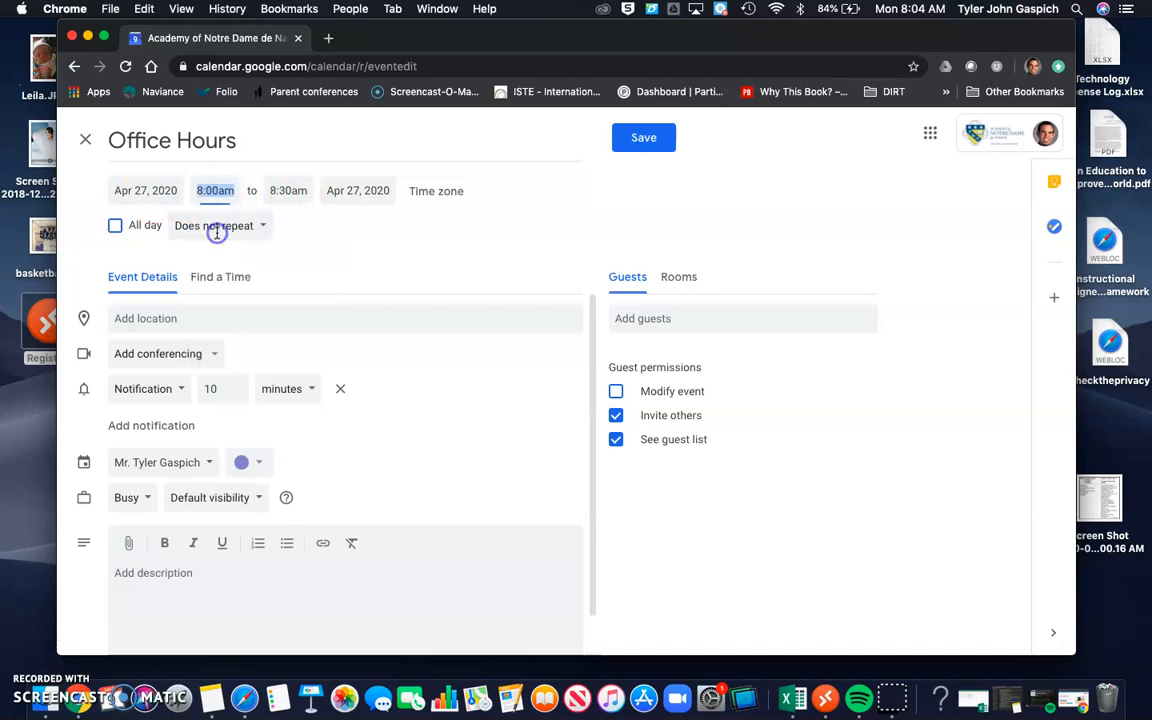
click(288, 190)
scroll(306, 326, down, 2)
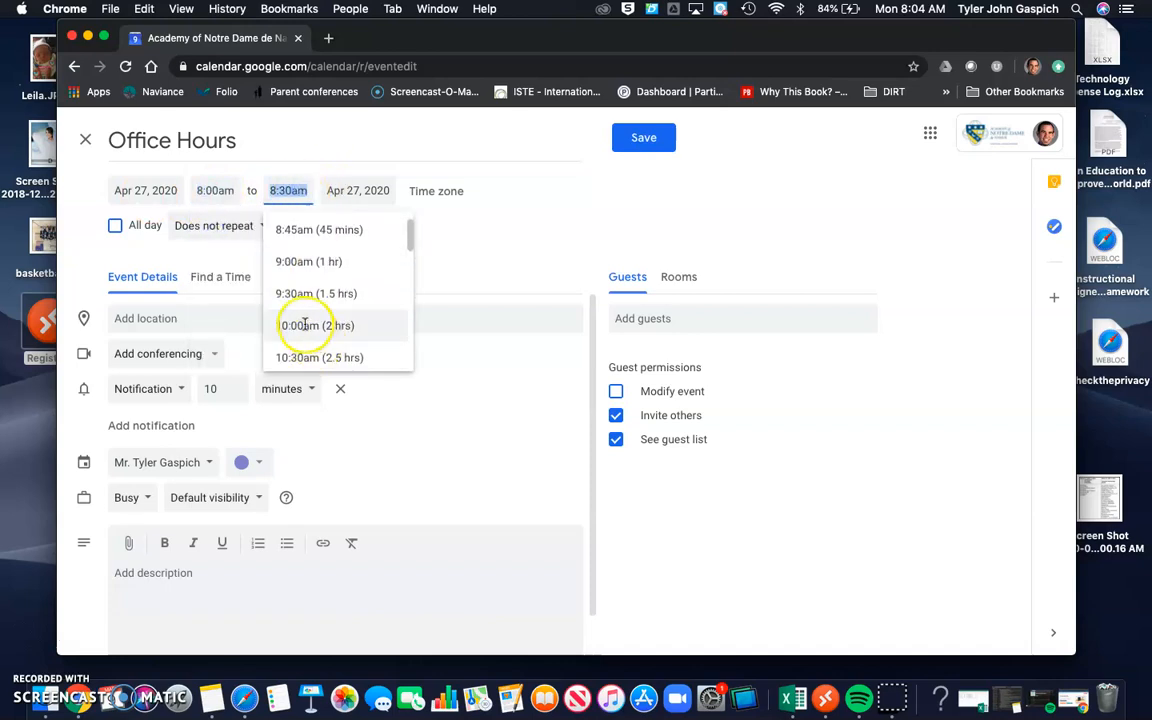
click(306, 326)
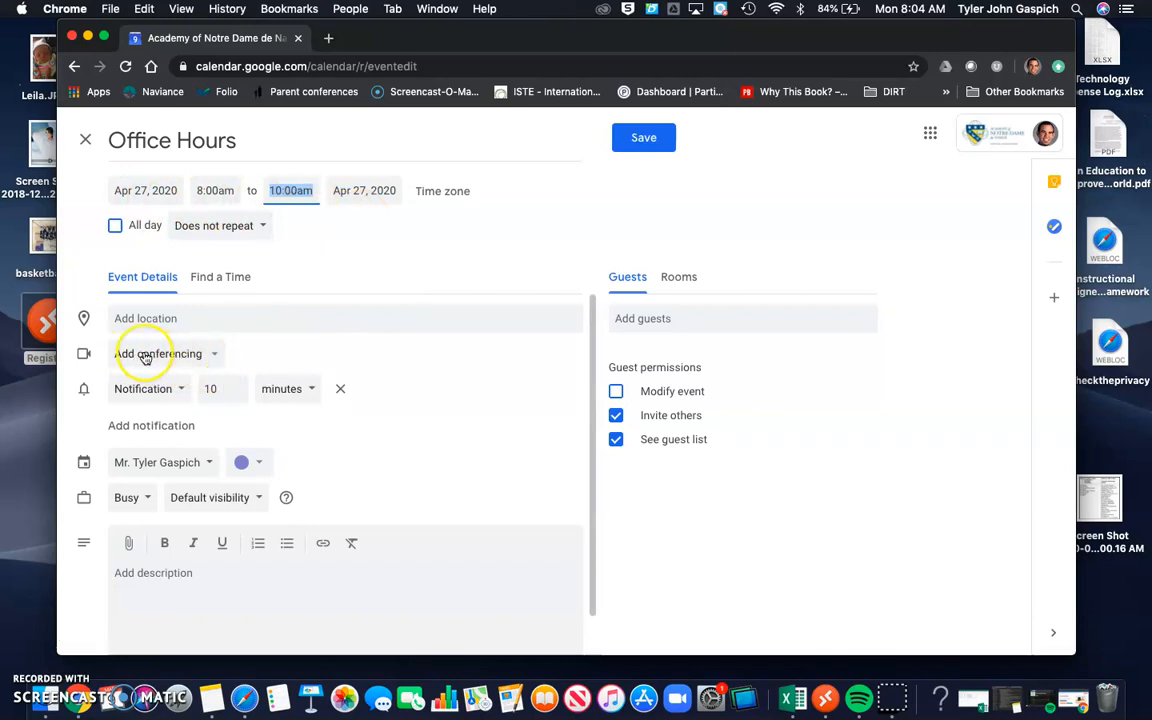
click(193, 356)
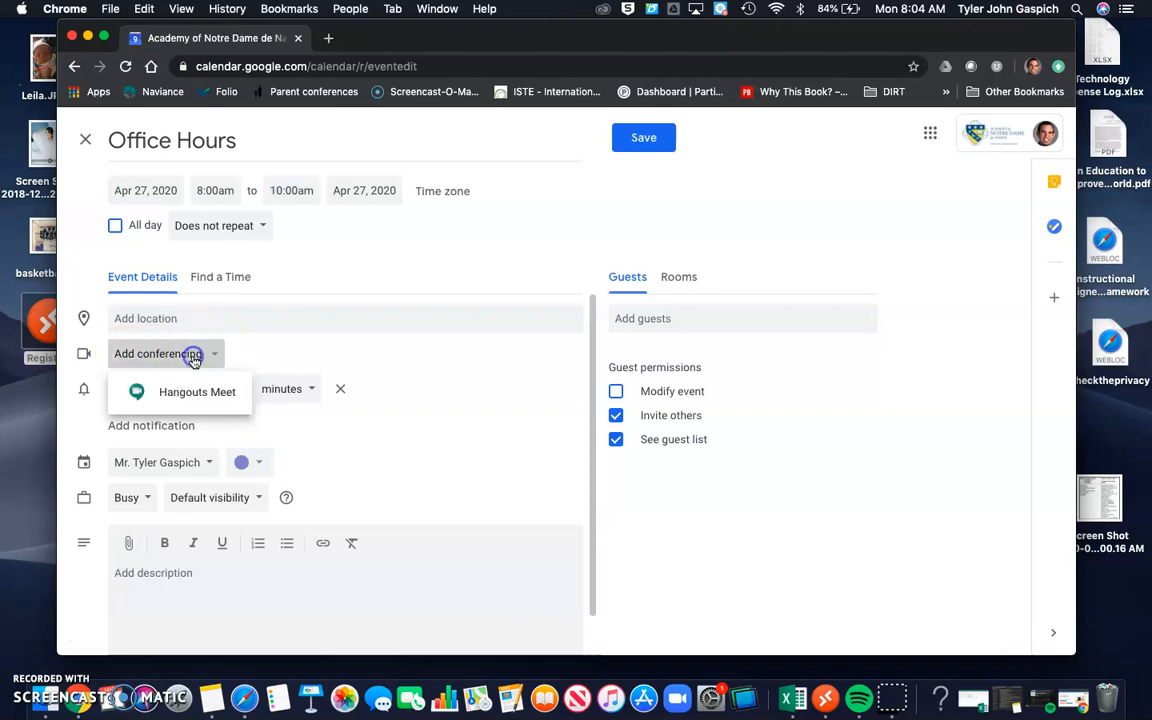
click(199, 401)
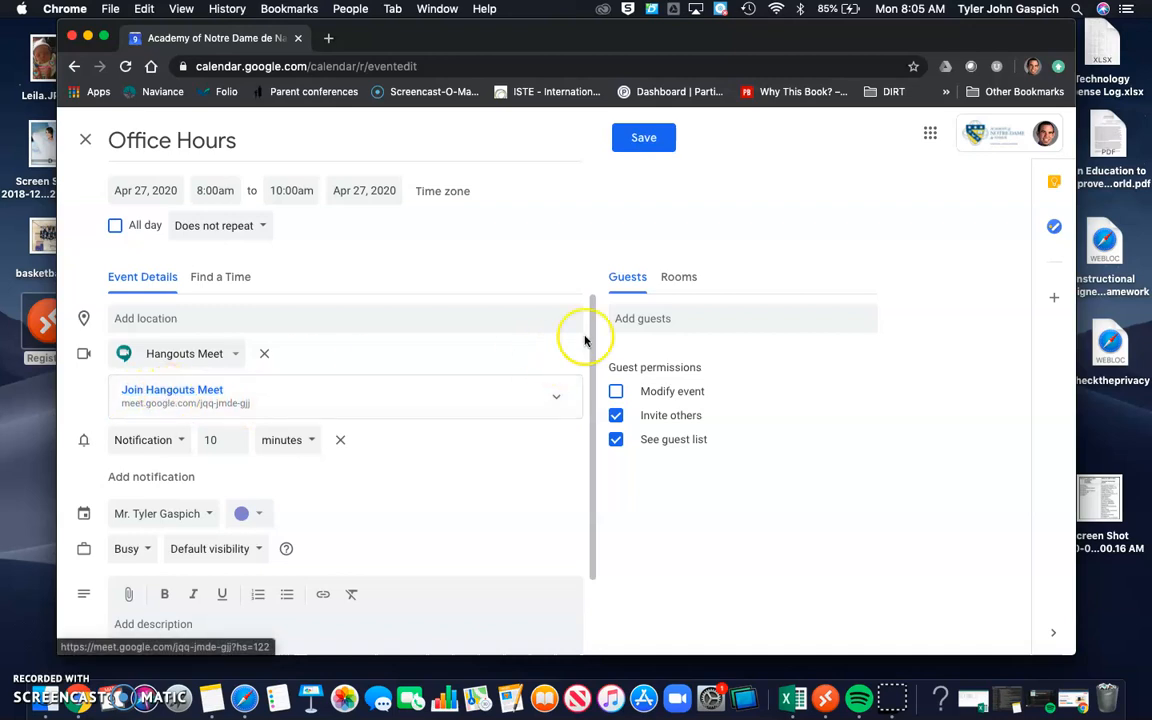
Try adding two suggested colleagues to the event's guest list and remove both again.
click(648, 318)
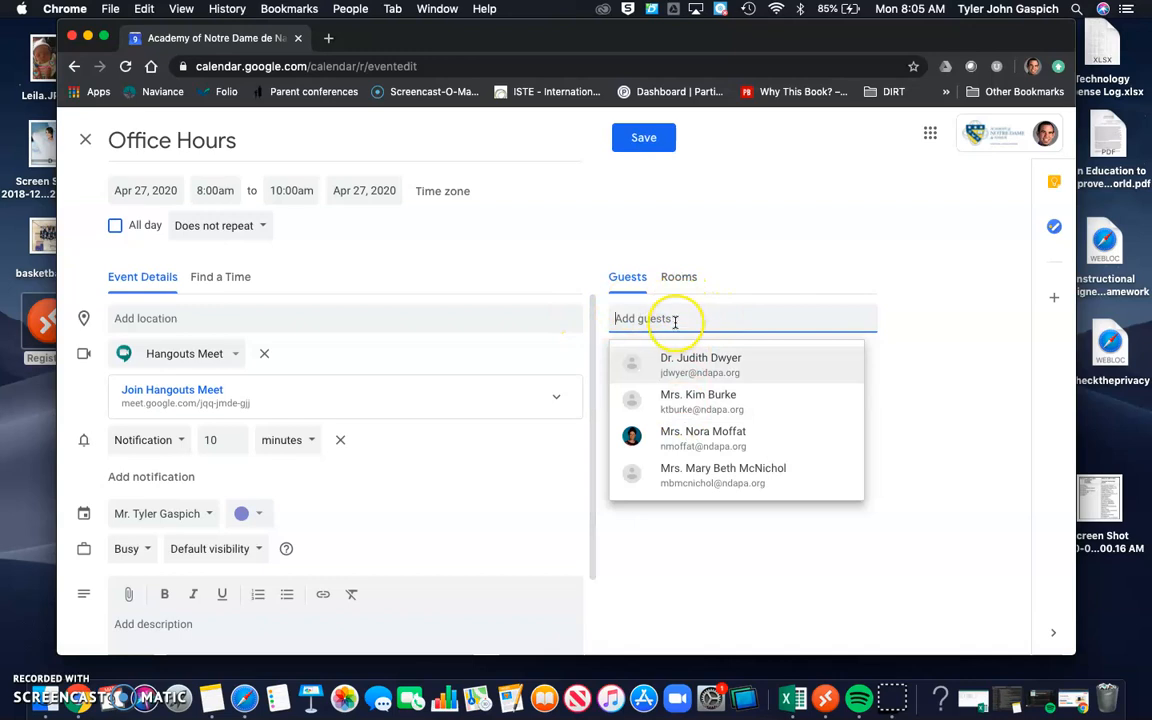
click(677, 408)
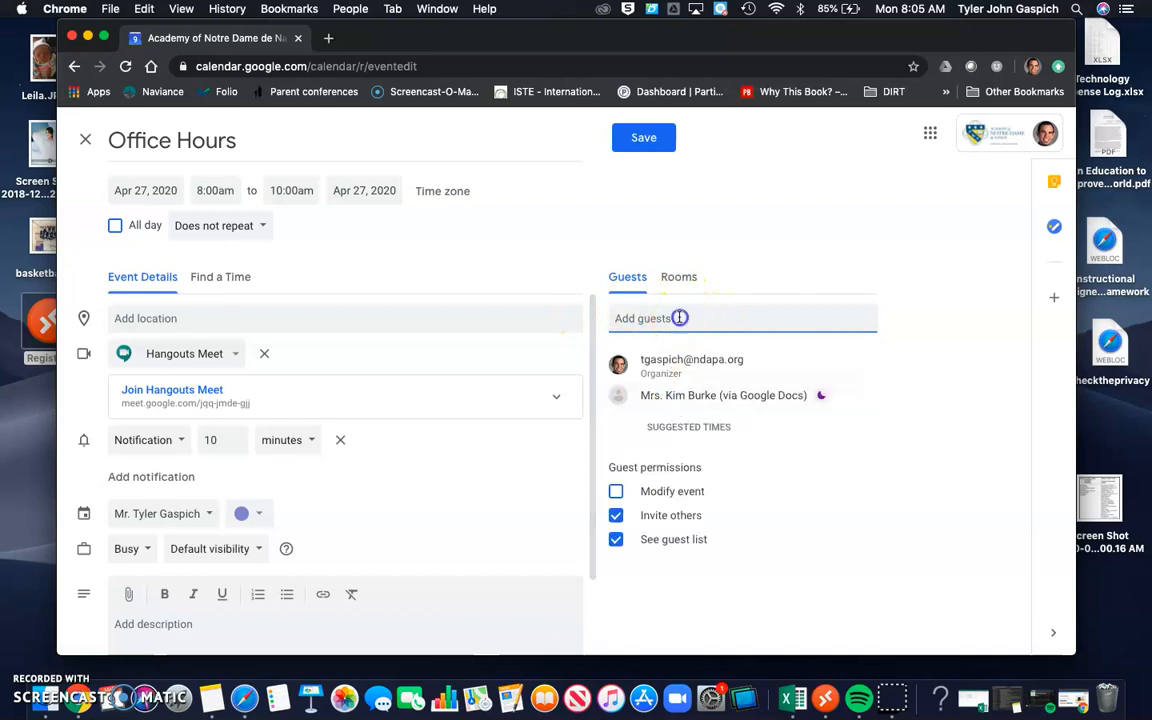
click(679, 317)
text(and)
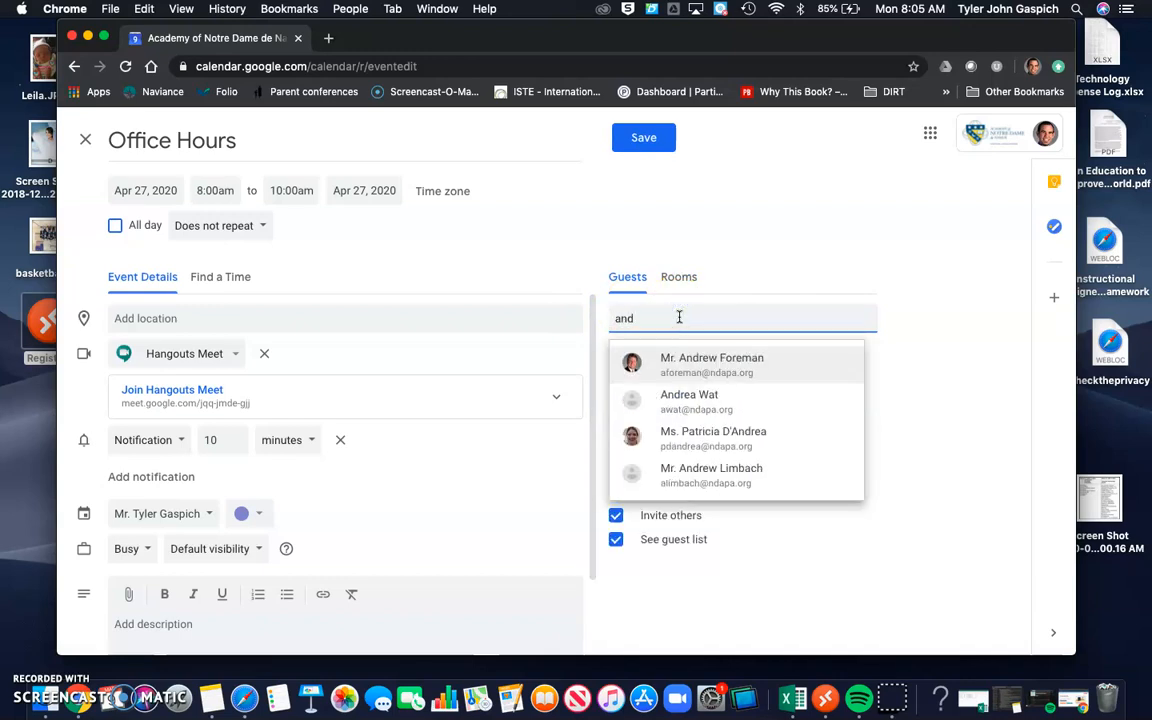
click(683, 370)
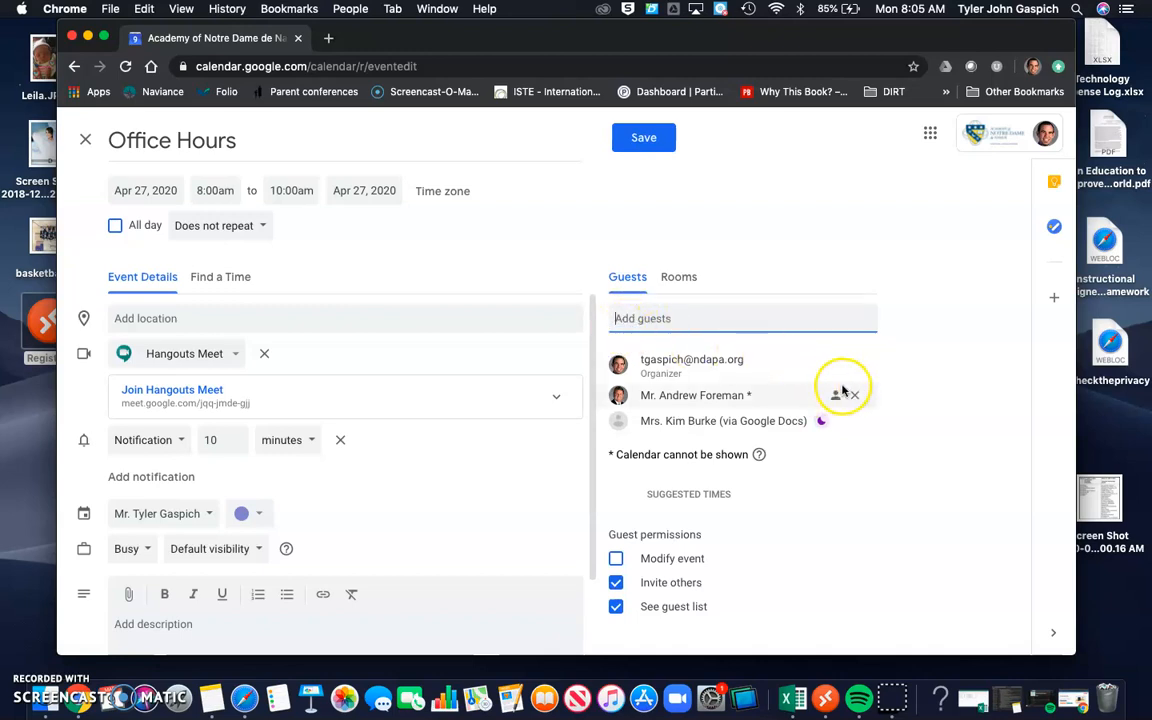
click(856, 395)
click(856, 397)
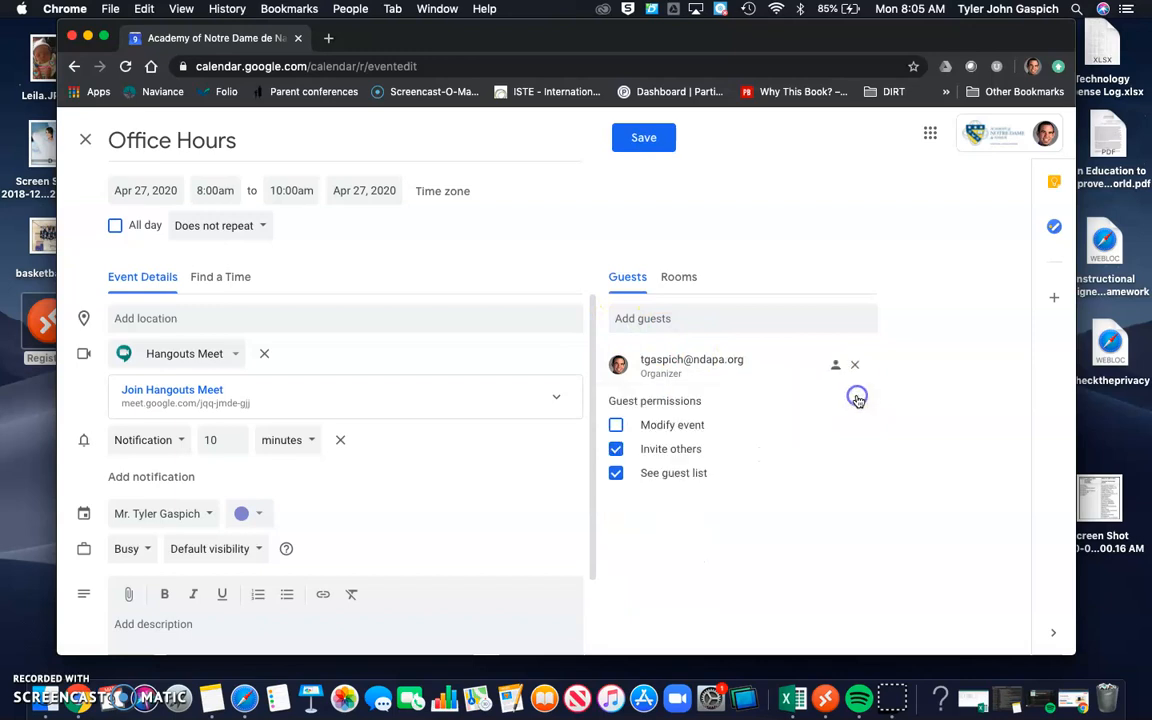
Look over the remaining event options and save the Office Hours event.
scroll(425, 472, down, 1)
scroll(427, 476, down, 1)
scroll(427, 476, up, 2)
scroll(427, 476, down, 3)
scroll(380, 418, up, 2)
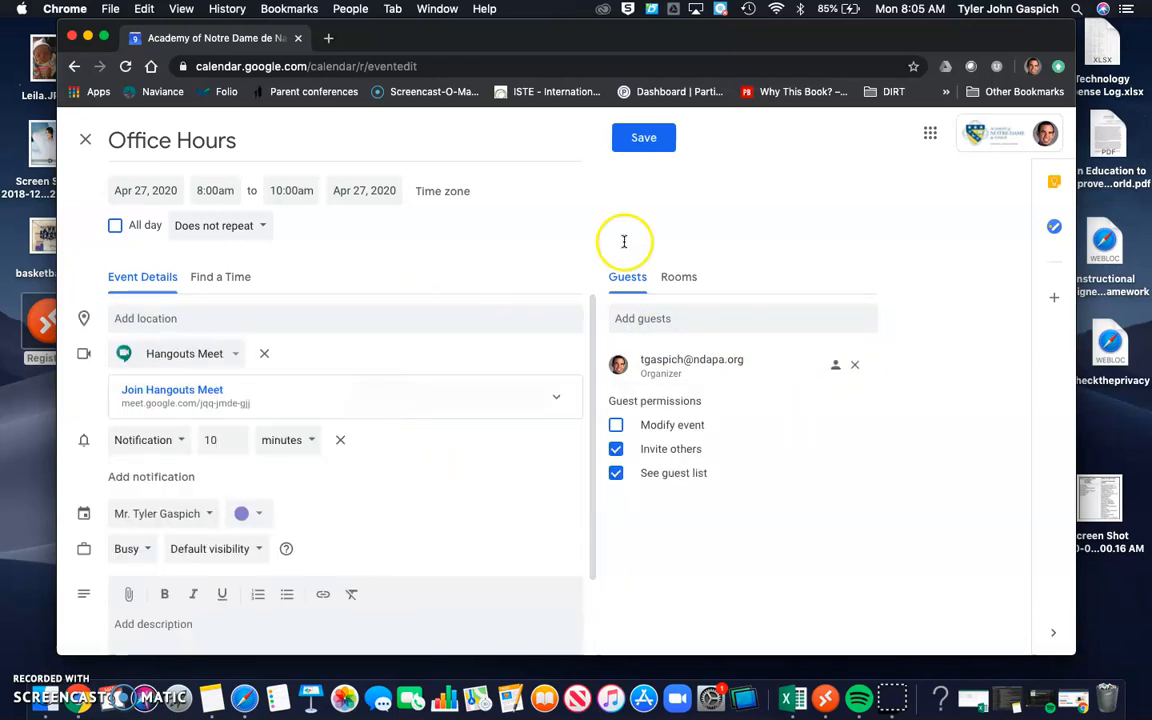
click(643, 137)
Review the Office Hours event's details on Monday, April 27, including its Hangouts Meet link, and close them.
scroll(437, 440, up, 3)
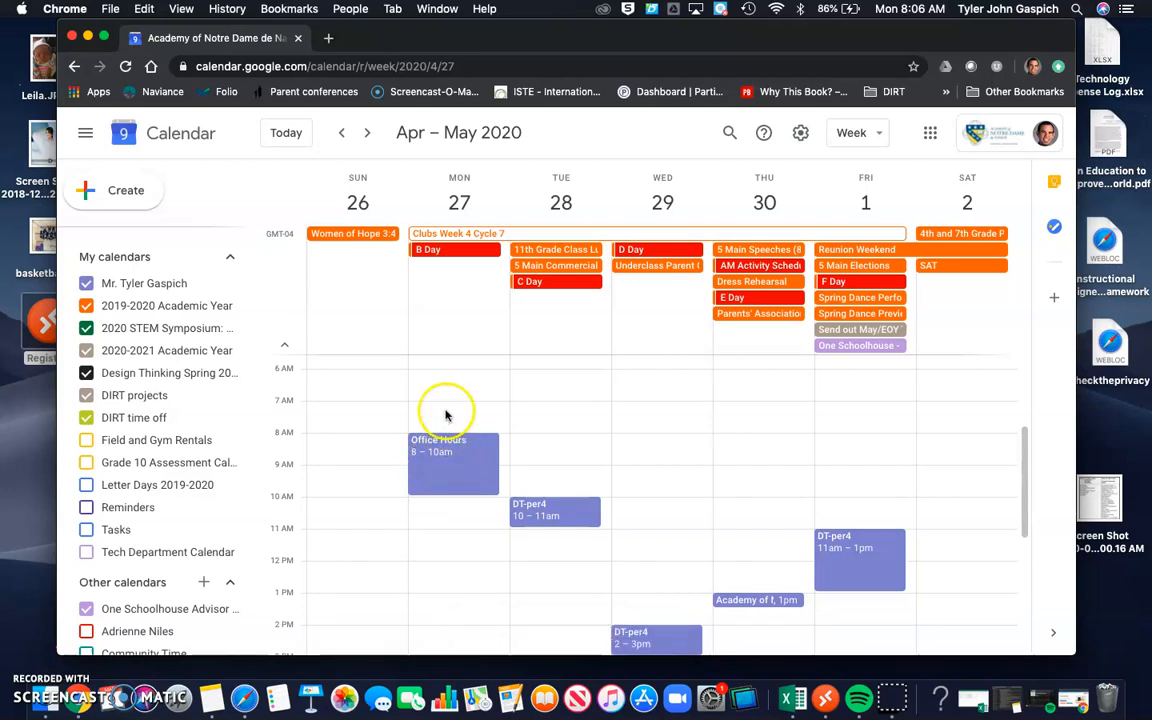
click(441, 467)
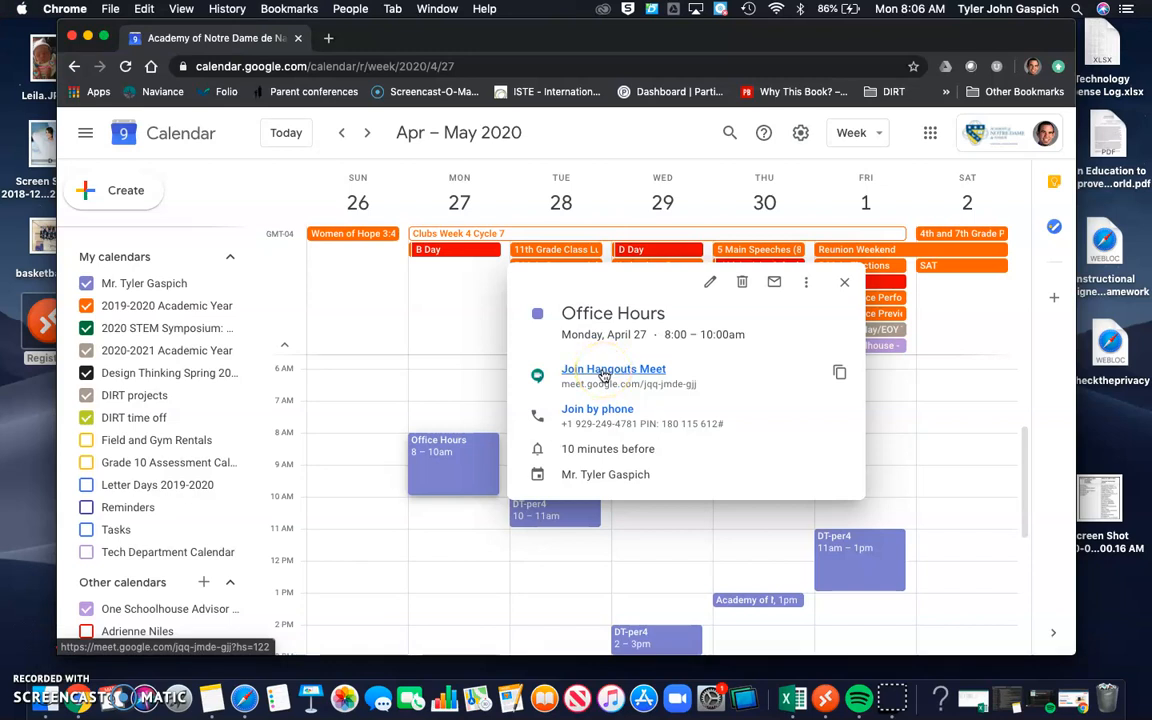
click(844, 281)
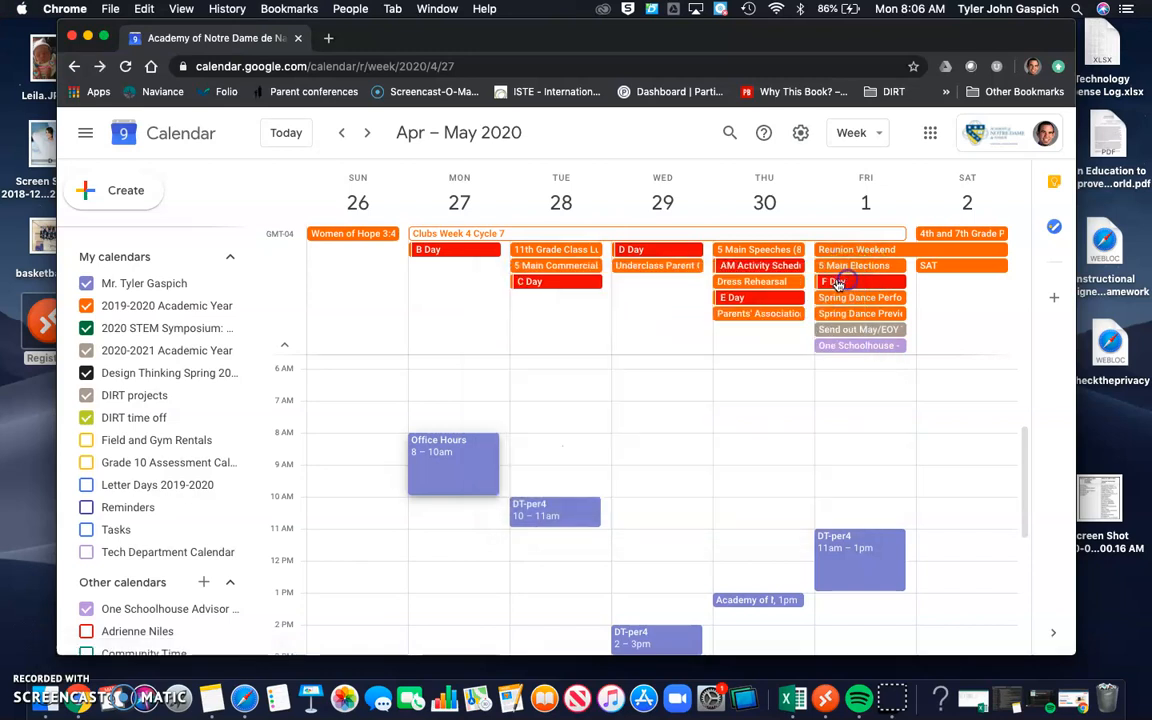
Open meet.google.com in a new browser tab.
click(327, 38)
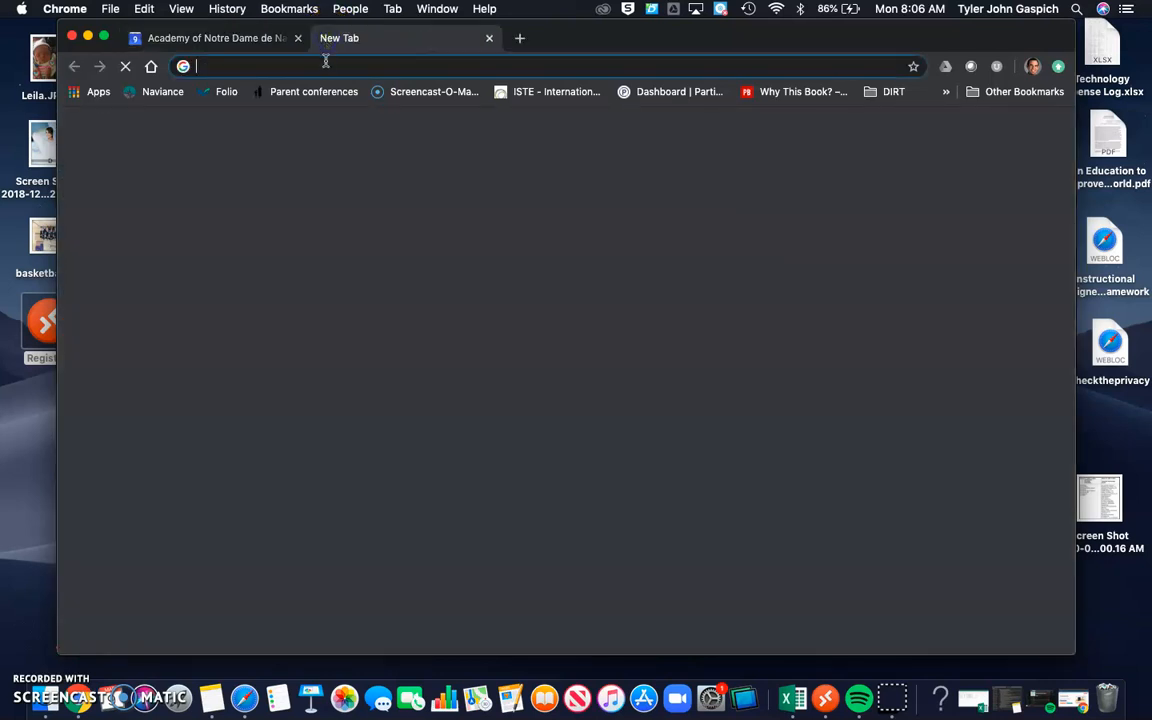
text(meet.go)
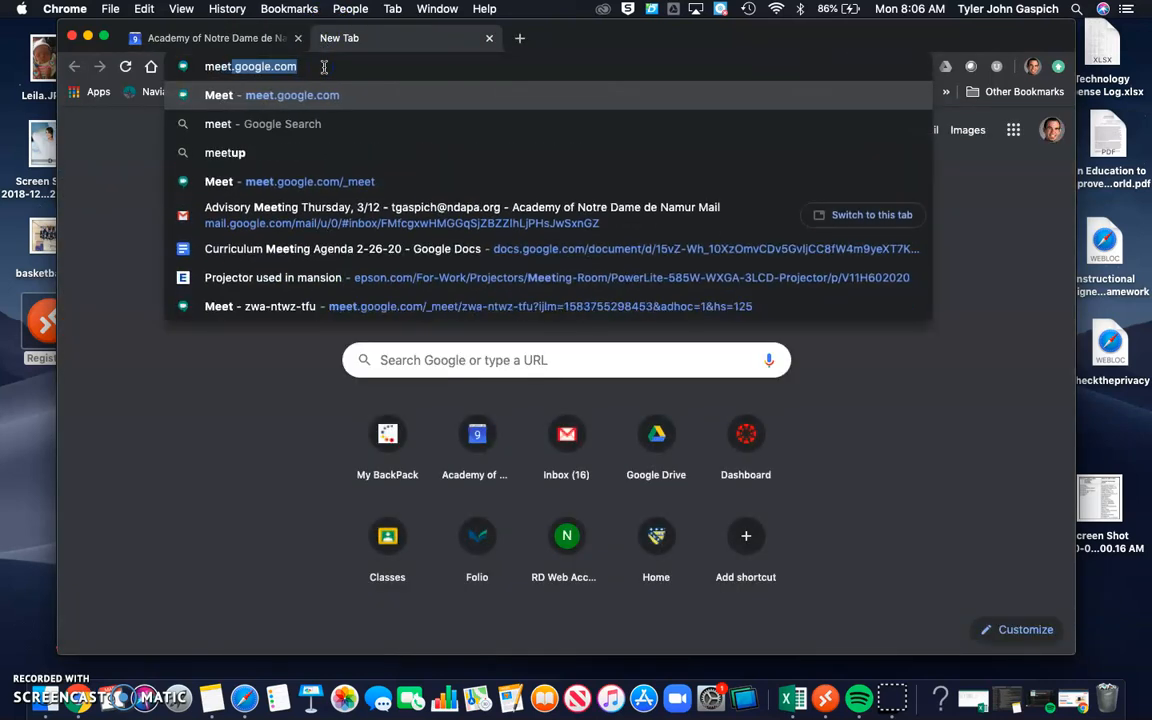
text(ogle.com)
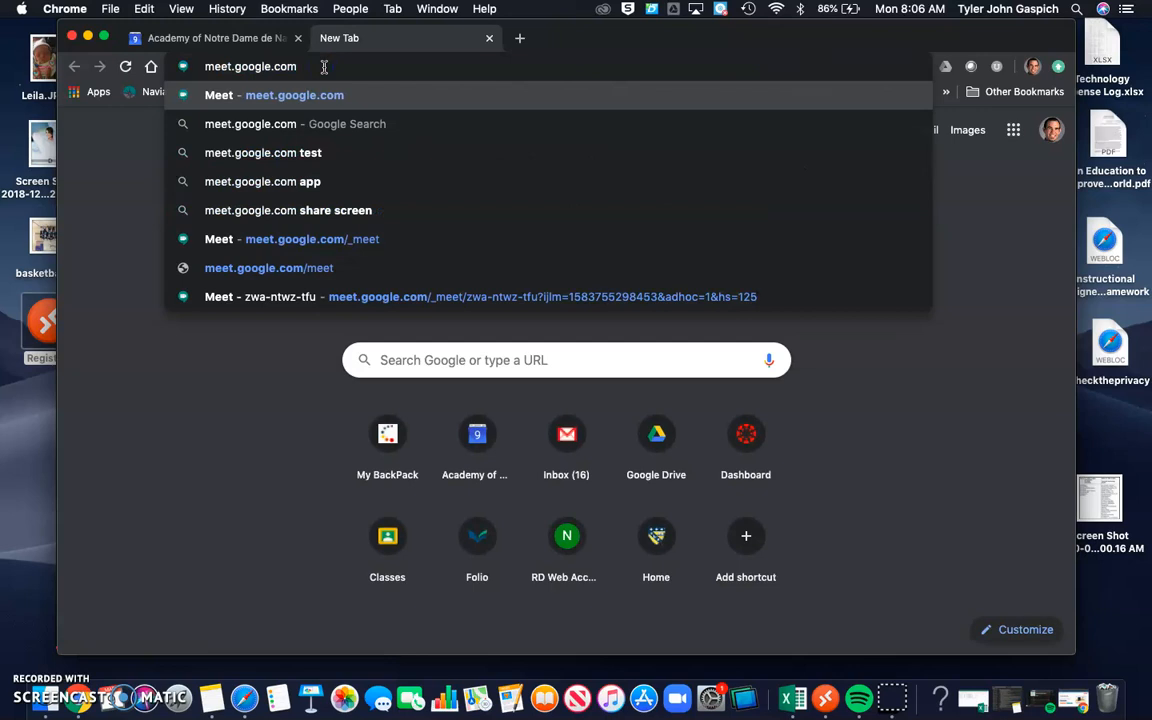
key(Return)
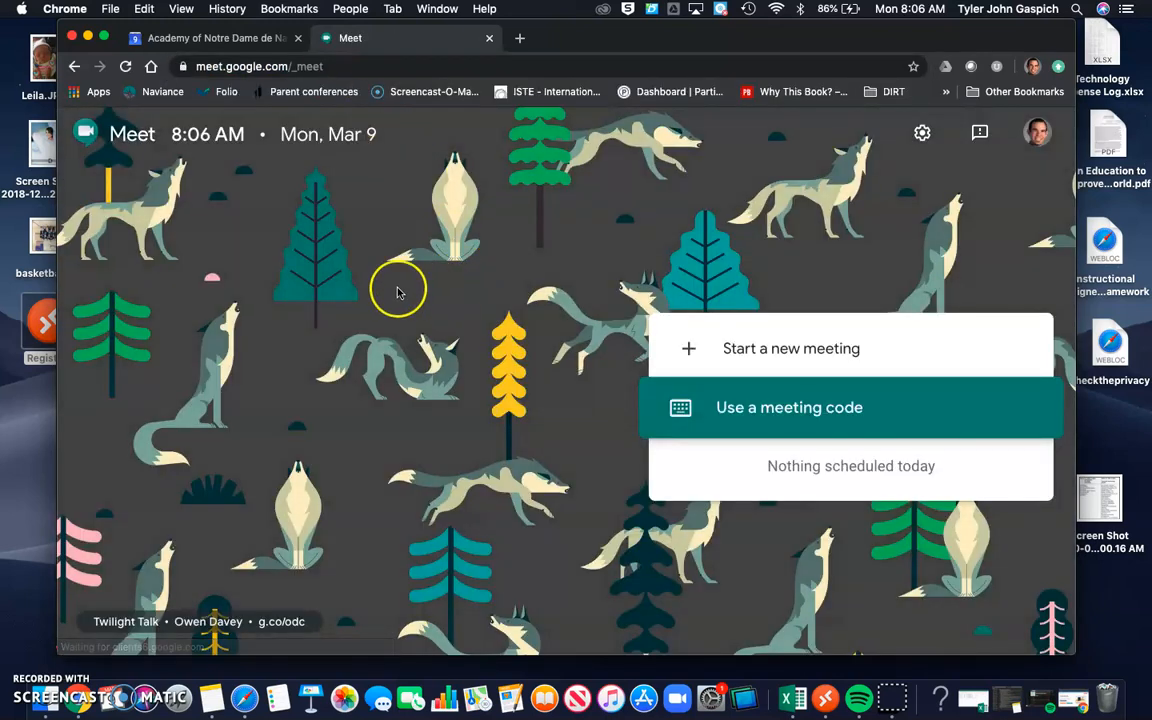
click(208, 38)
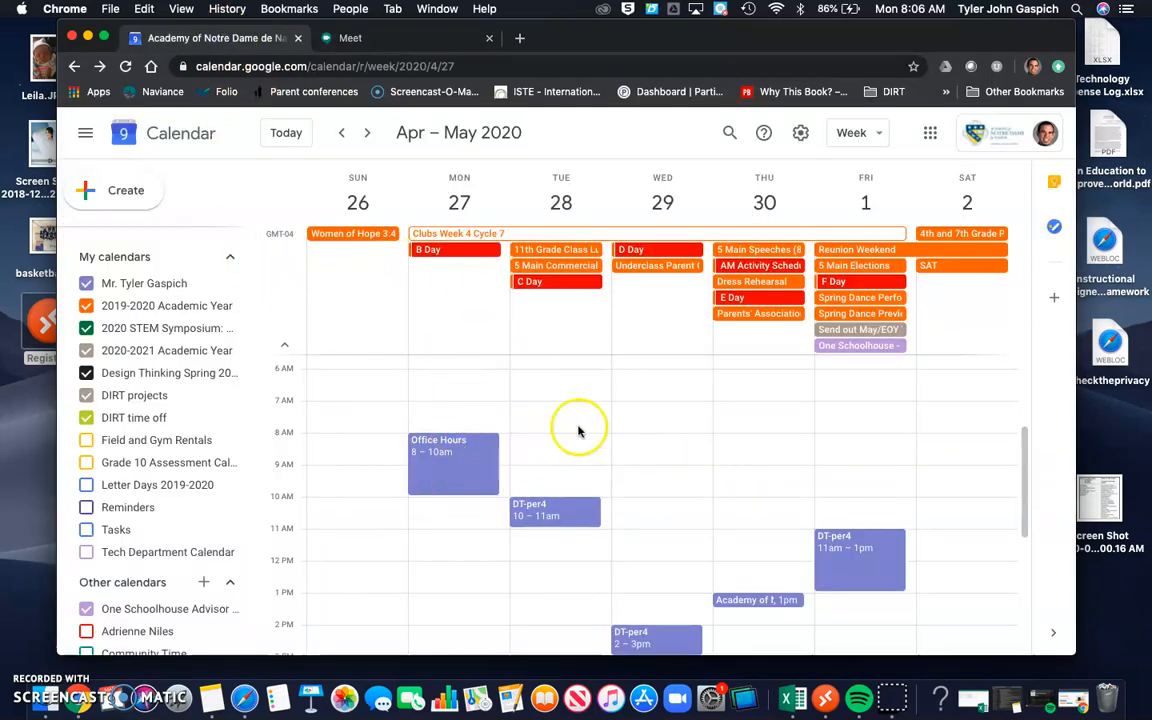
click(406, 40)
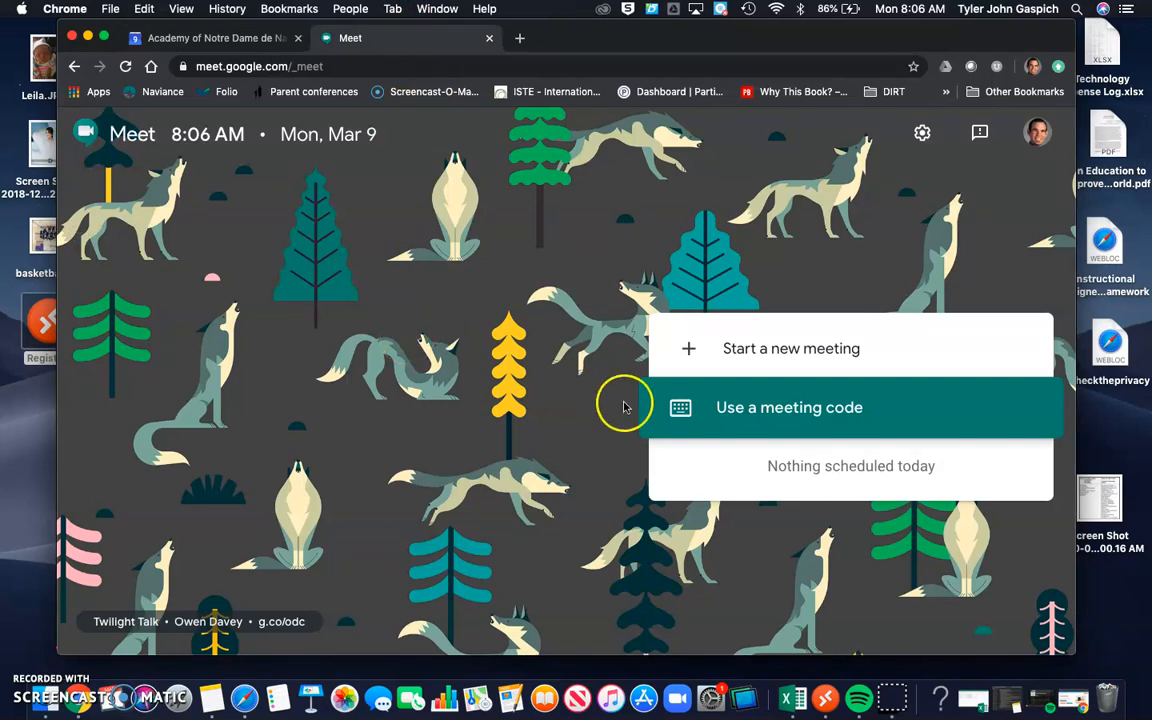
Start a new meeting in Google Meet and highlight its shareable meeting link.
click(735, 350)
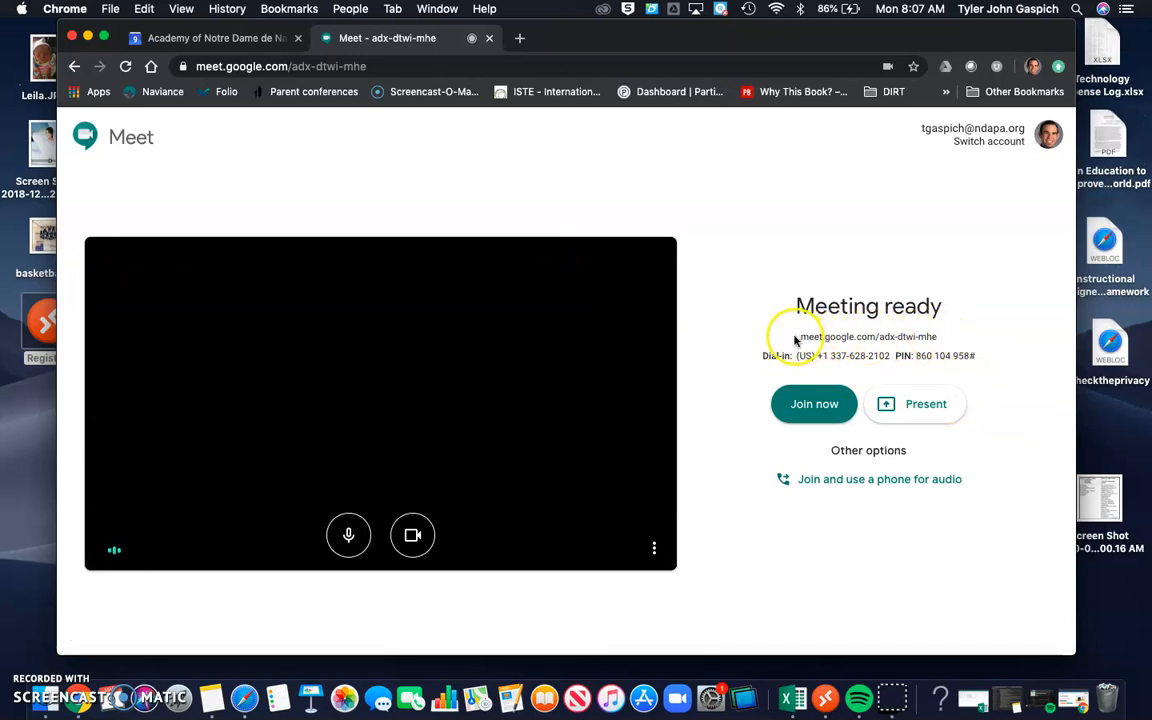
drag(800, 336, 937, 338)
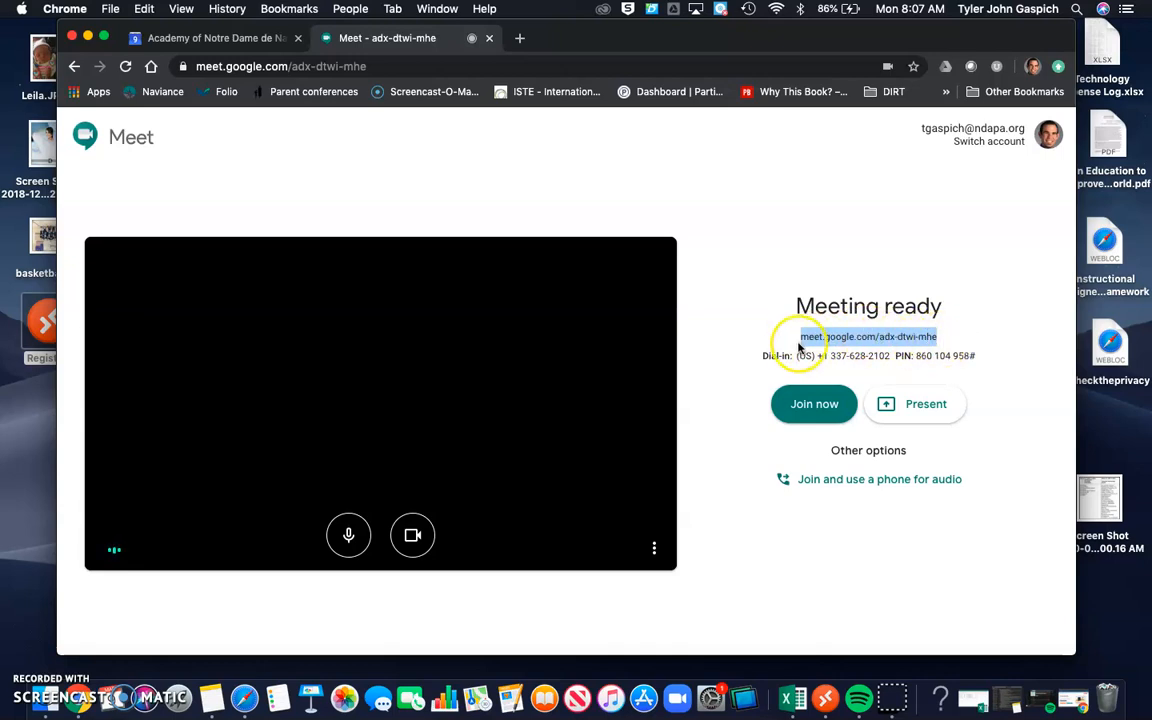
click(946, 340)
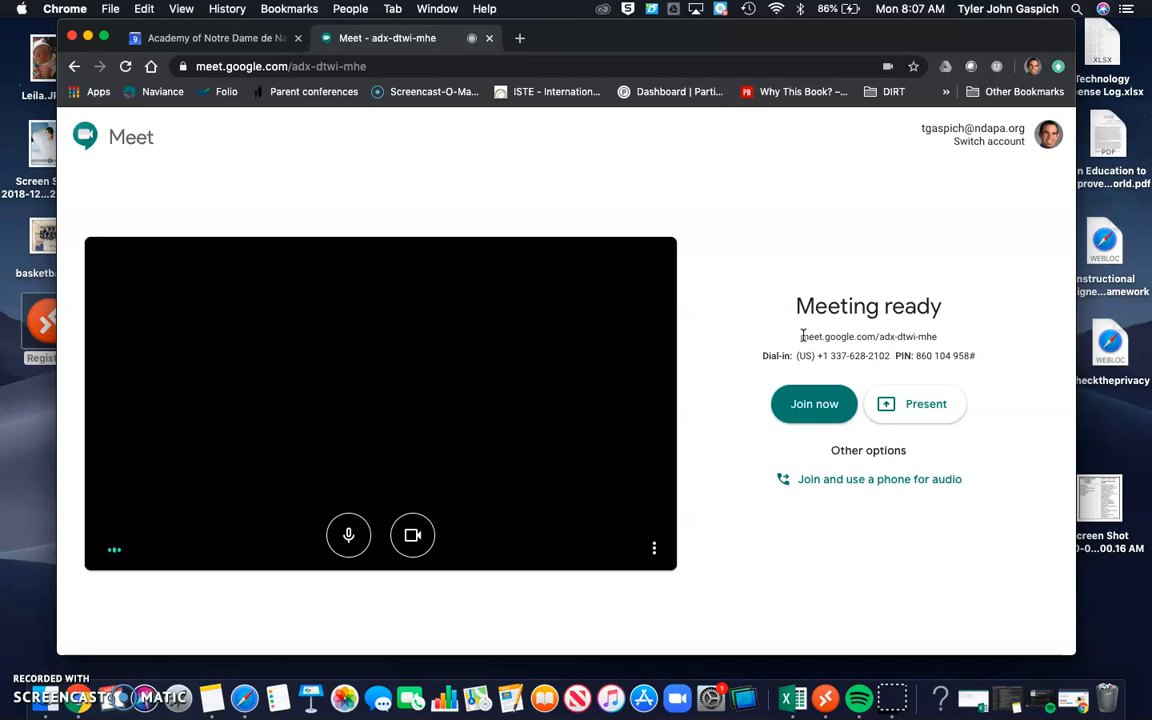
drag(802, 336, 950, 328)
click(950, 326)
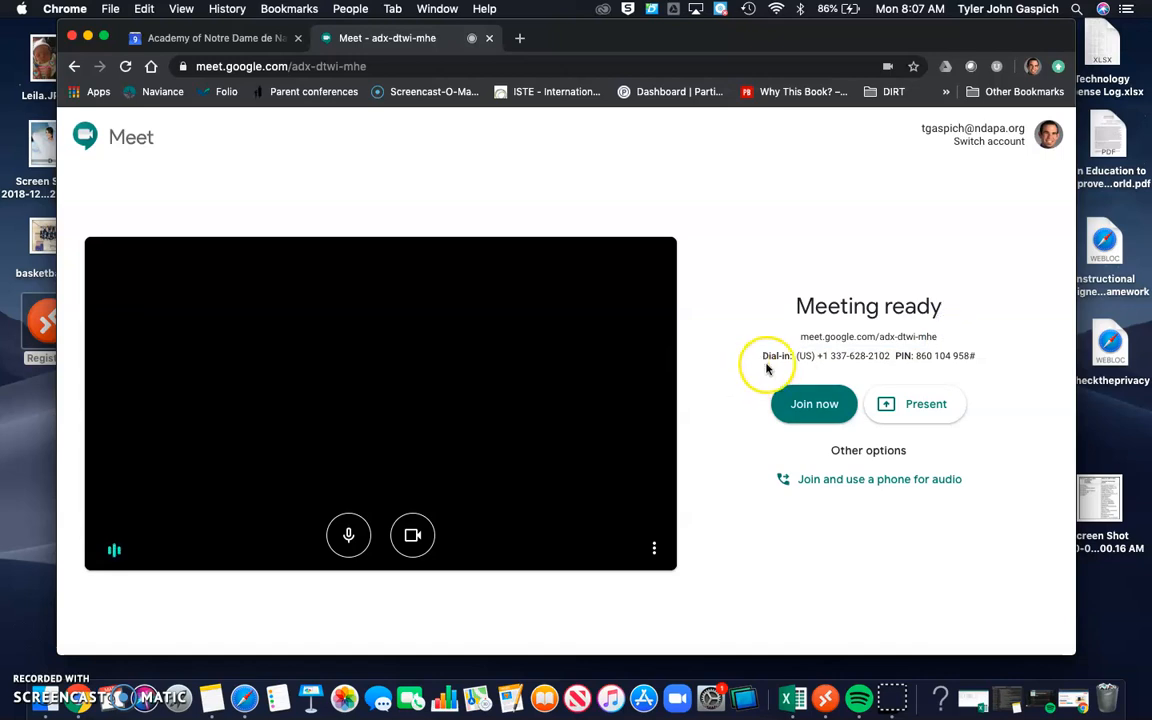